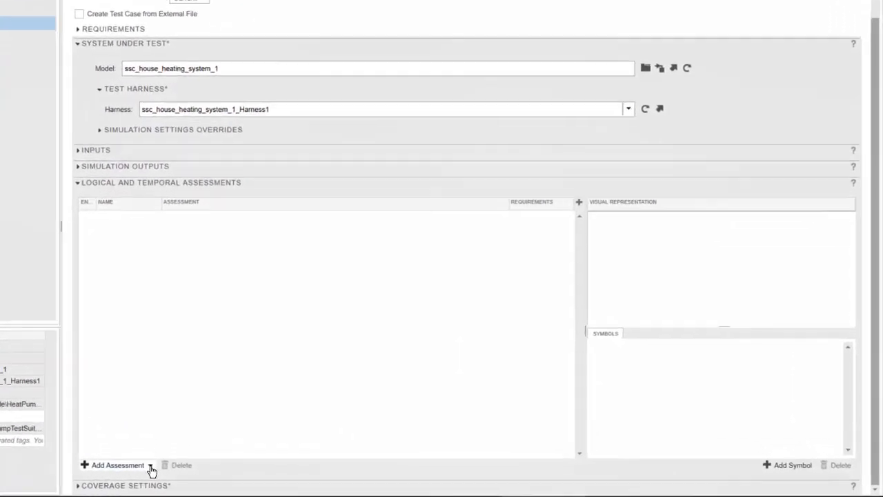
Step: Add a trigger-response temporal assessment to the test case and name it Activate_Pump
click(302, 472)
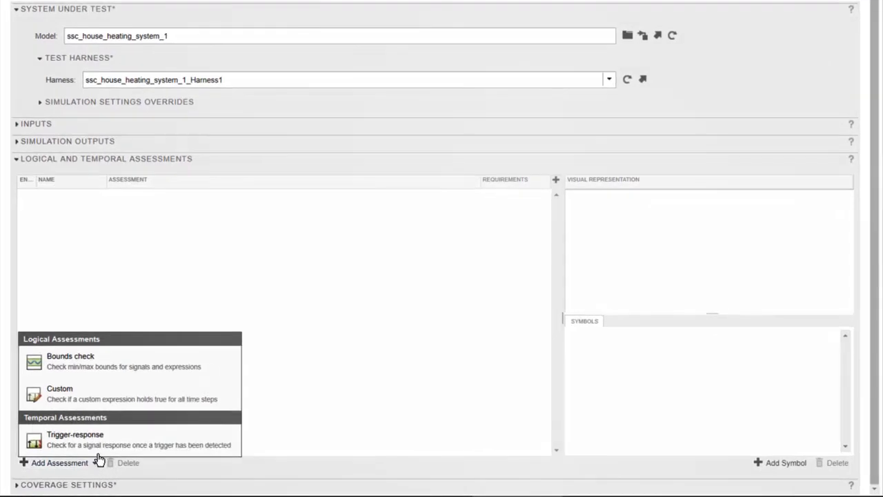
click(107, 445)
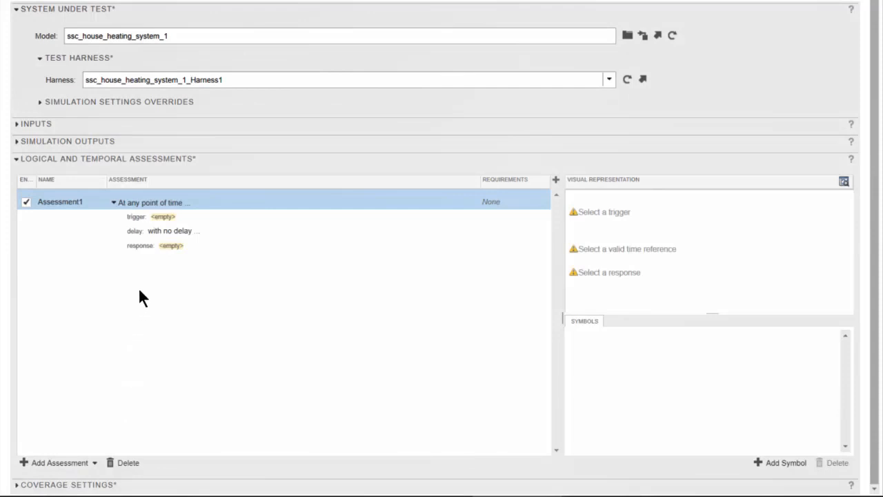
double_click(84, 202)
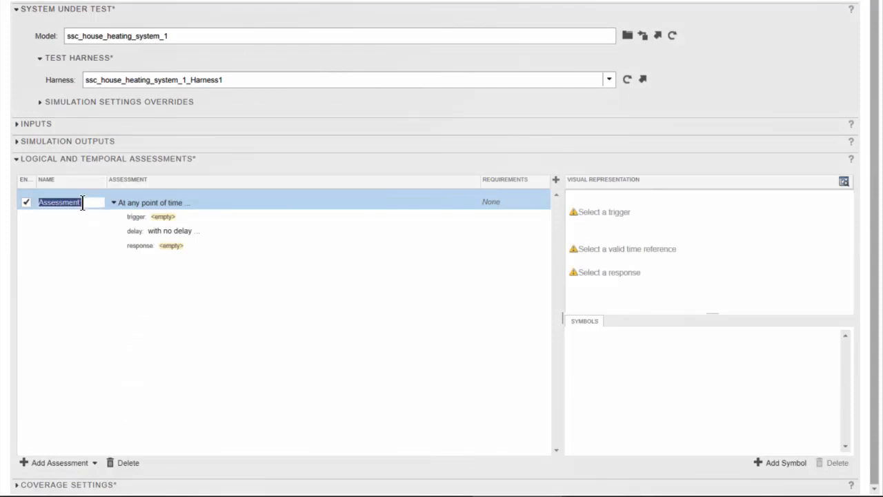
text(Activate_Pump)
Step: Set the trigger to "becomes true and stays true for at least", condition abs(roomTemperature - setTemperature) >= threshold, min-time 2 seconds, time-reference rising edge of trigger
click(185, 220)
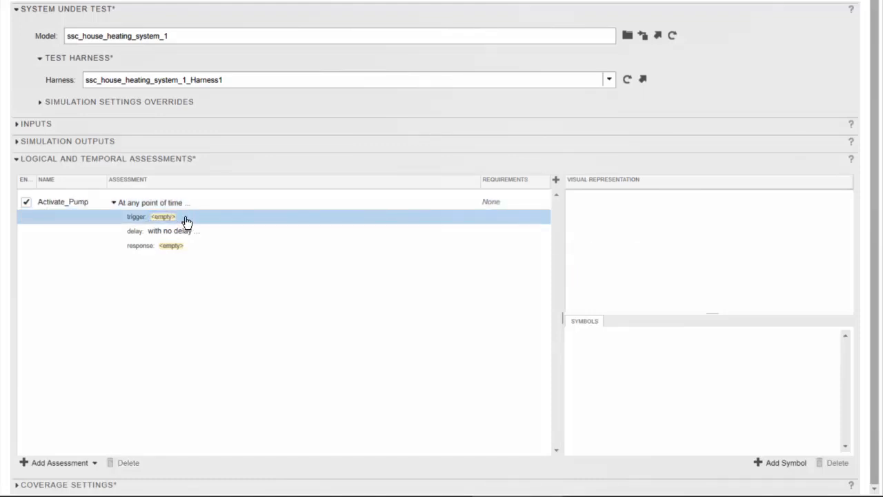
click(184, 220)
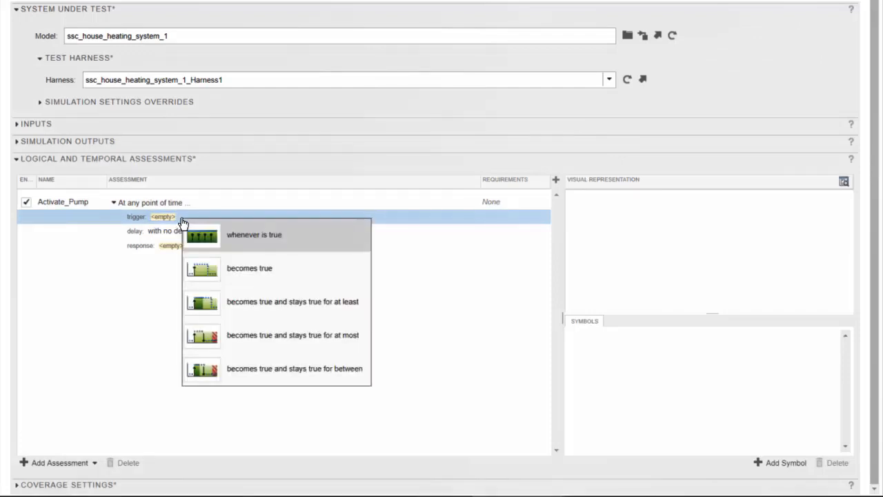
click(247, 315)
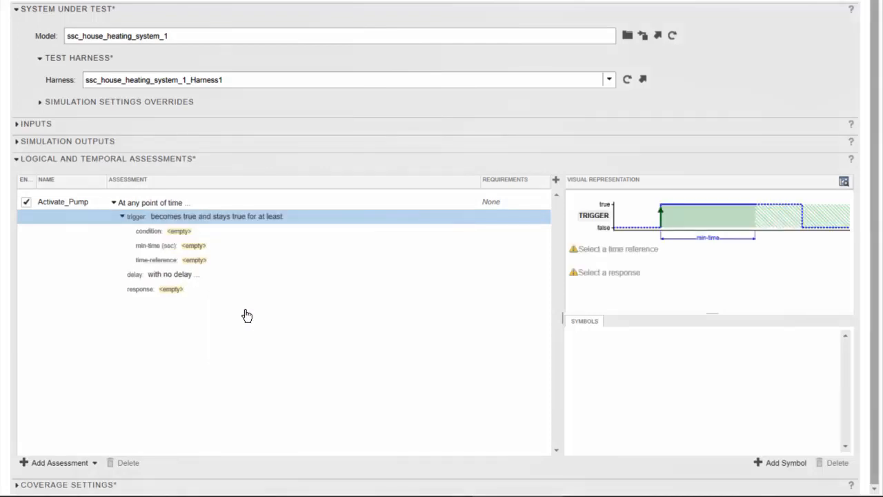
click(190, 232)
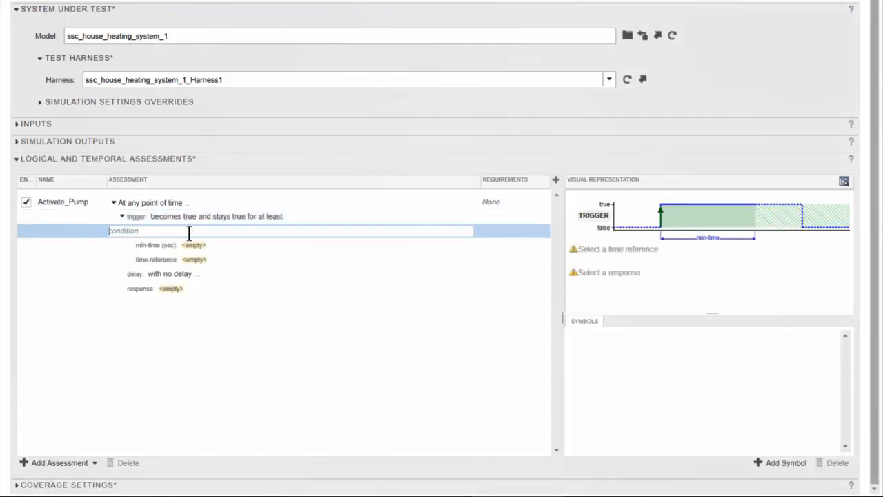
text(abs(roomTemperature - setTemperature) >= threshold)
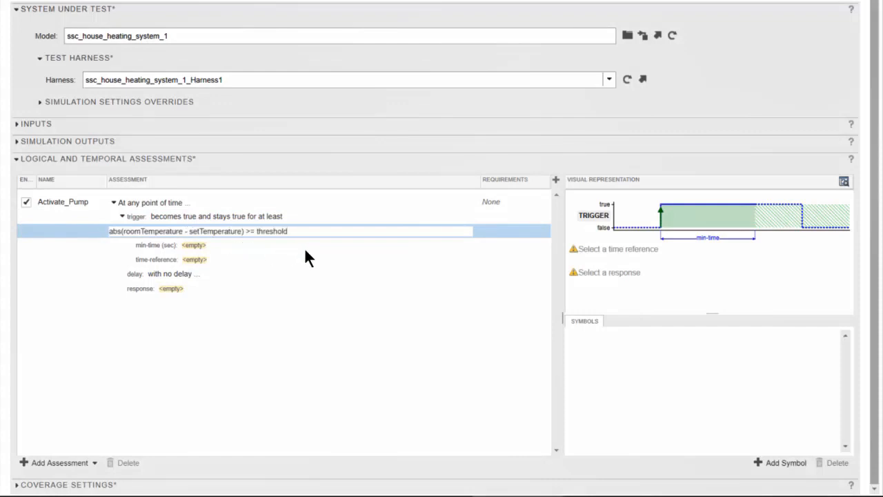
key(Return)
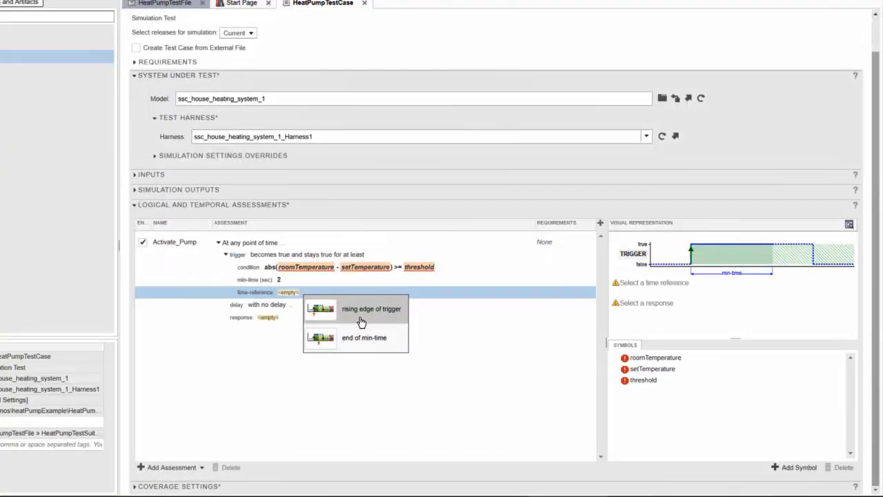
click(360, 319)
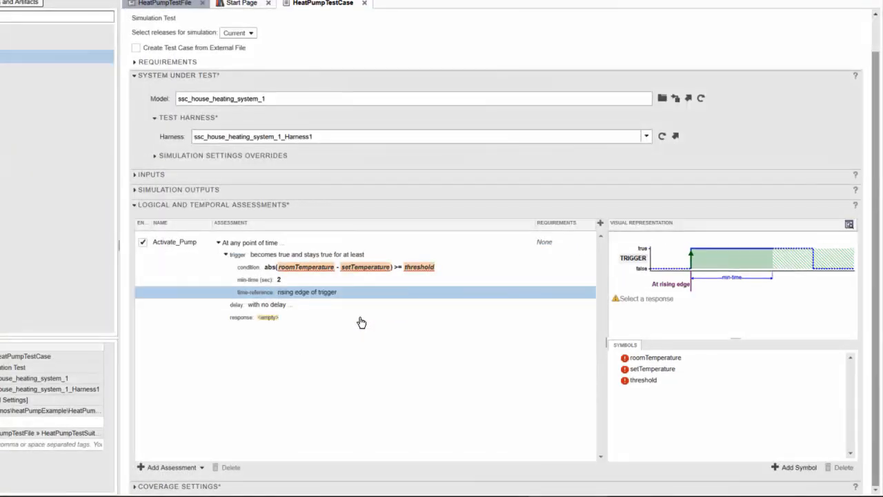
Step: Set the assessment's delay to "with a delay of at most" with a max-time of 2 seconds
mouse_move(282, 307)
click(299, 309)
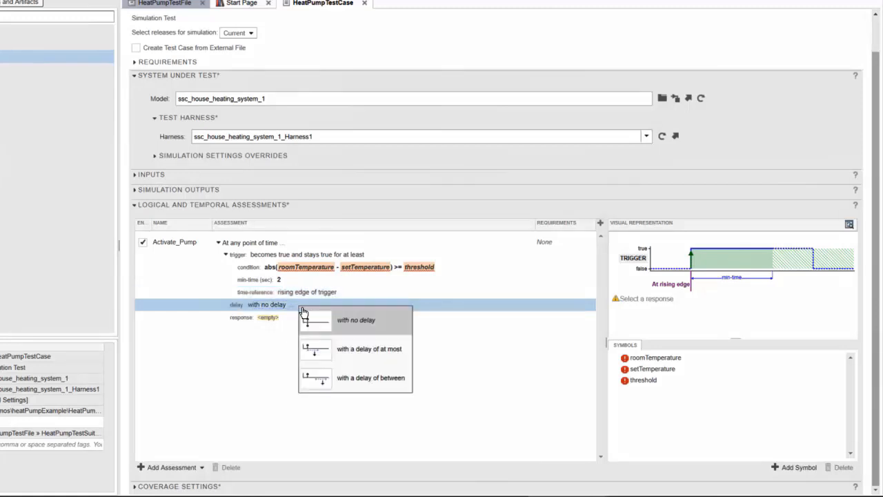
click(341, 356)
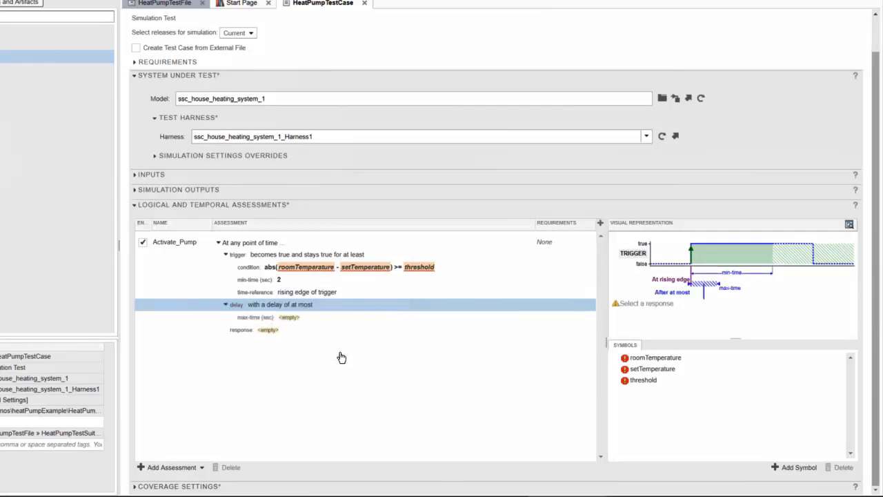
click(289, 317)
text(2)
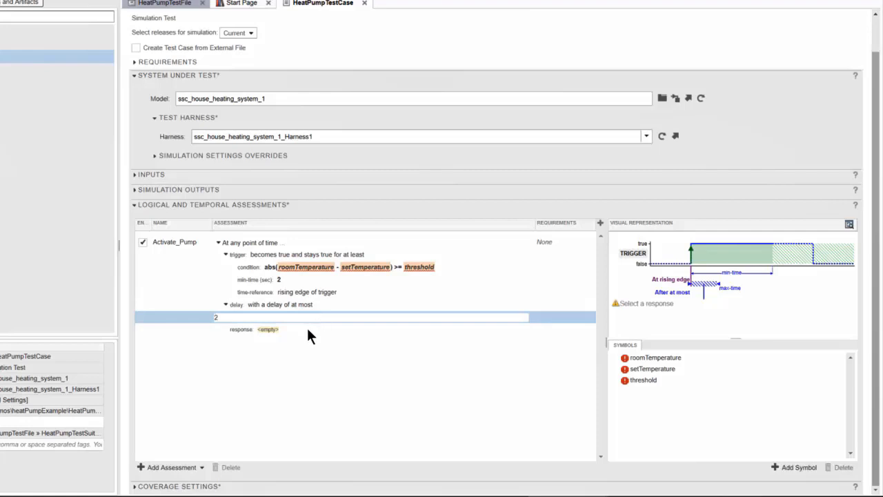
Step: Set the response to "must stay true for at least" with condition pumpCmd and min-time 2 seconds, and collapse the assessment into its sentence form
click(287, 333)
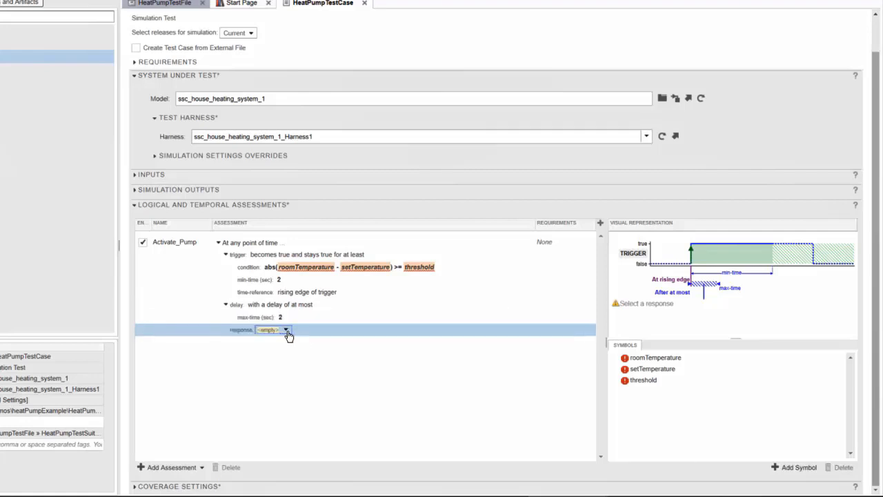
click(286, 331)
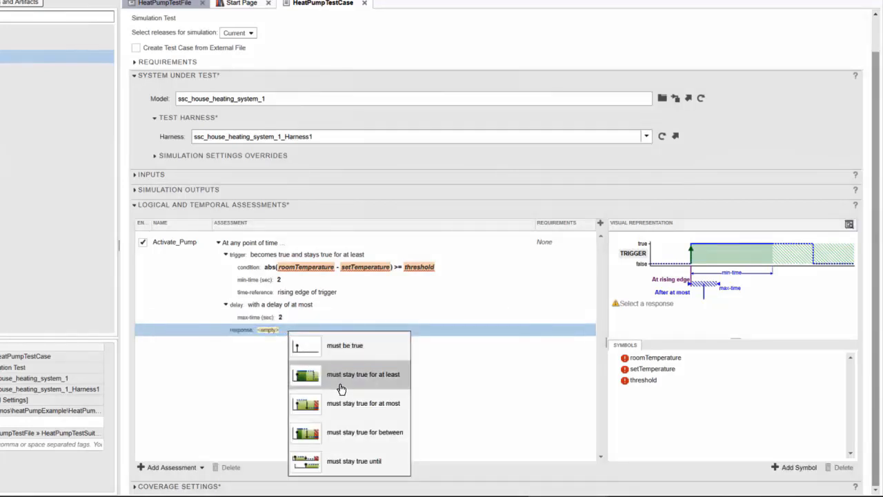
click(341, 386)
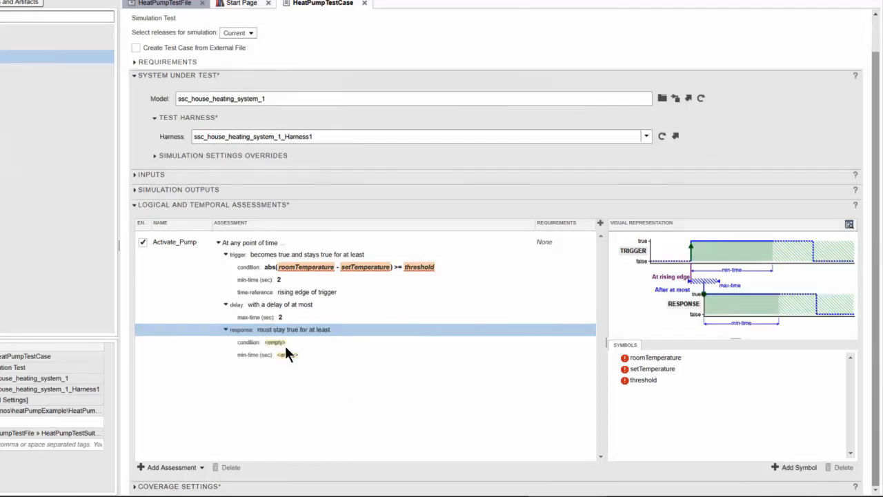
click(276, 342)
text(pumpCm)
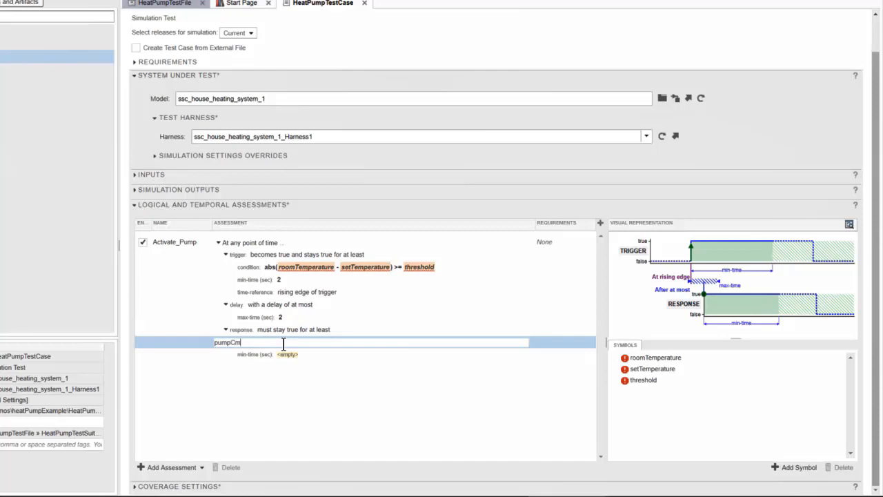
text(d)
click(288, 354)
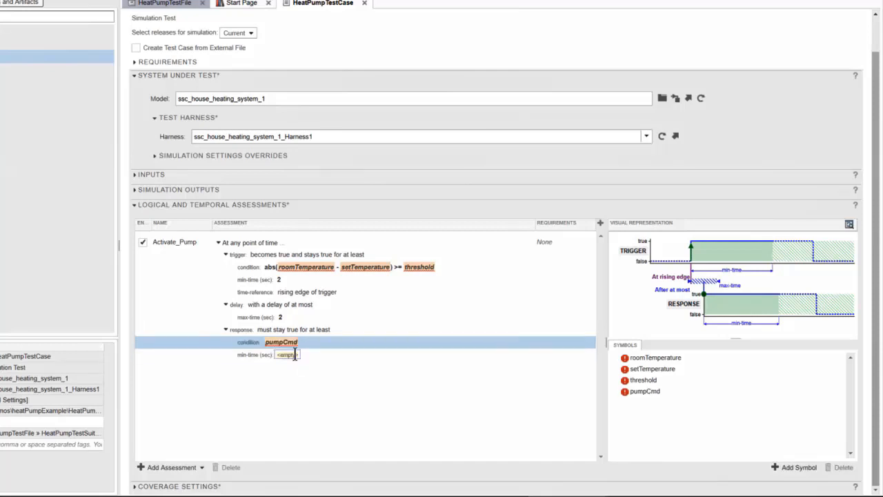
text(2)
key(Return)
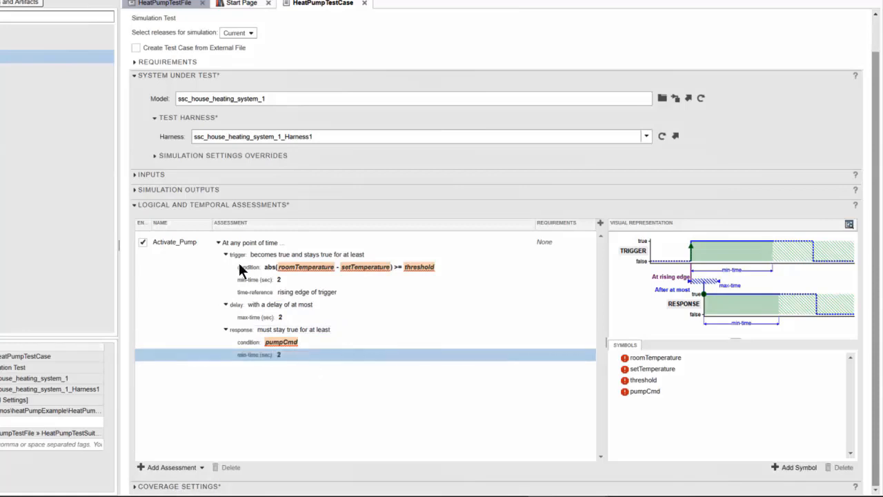
click(219, 243)
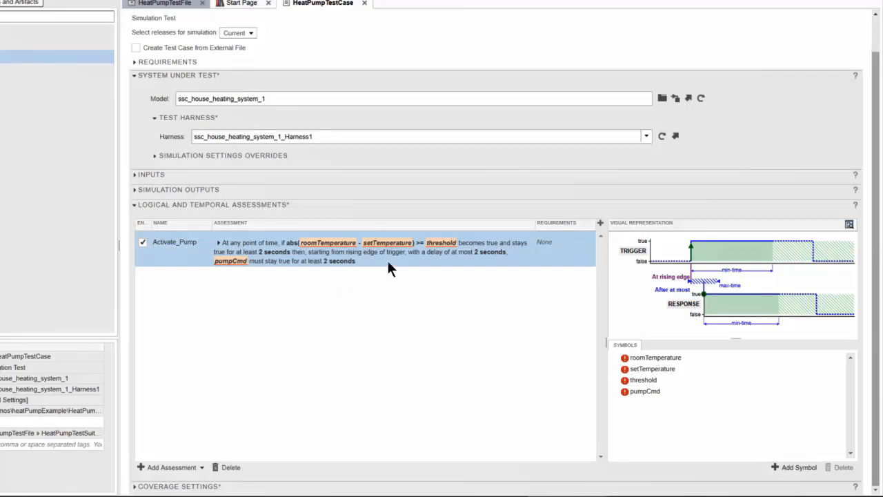
Step: Link the Activate_Pump assessment to the selected Activate Heat Pump requirement and open that requirement in the Requirements Editor
click(544, 242)
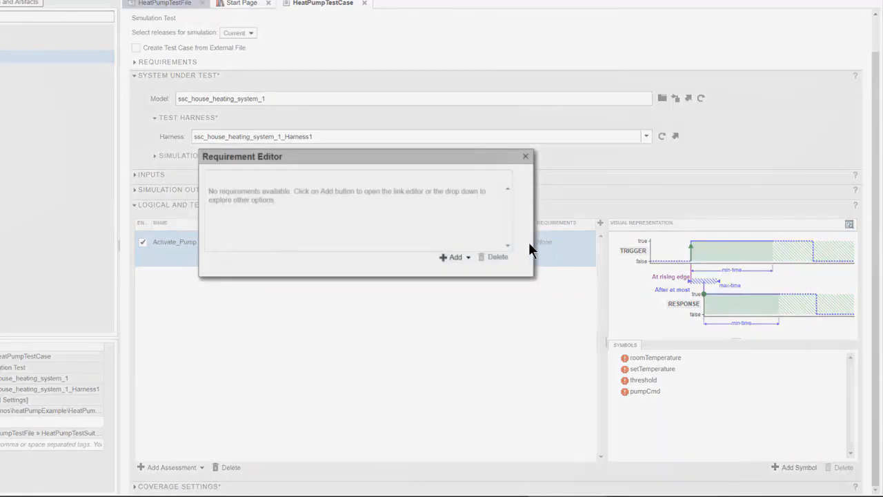
click(468, 257)
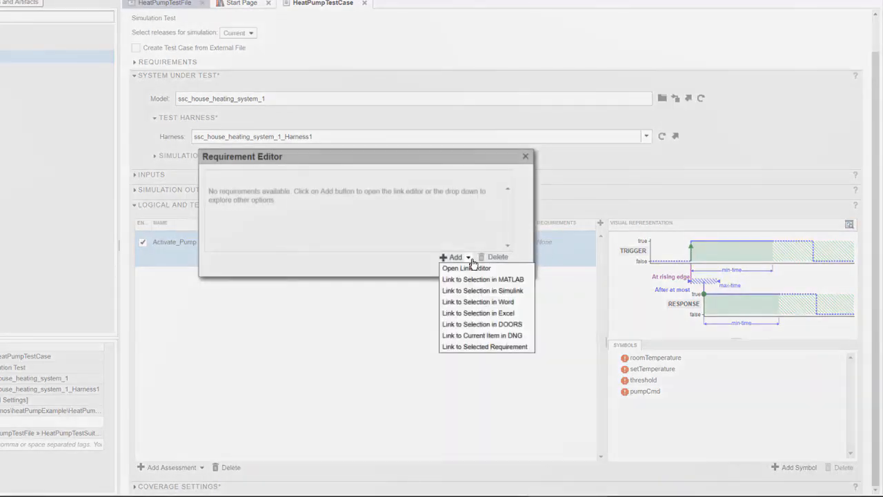
click(500, 347)
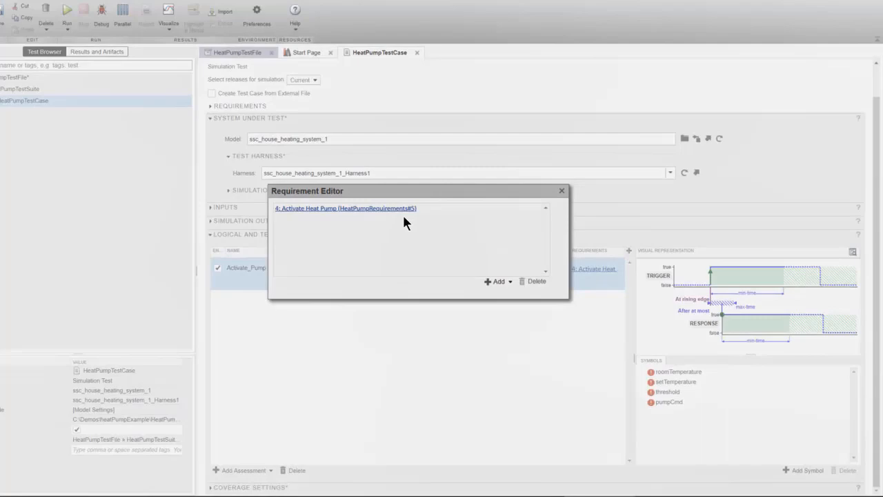
click(408, 209)
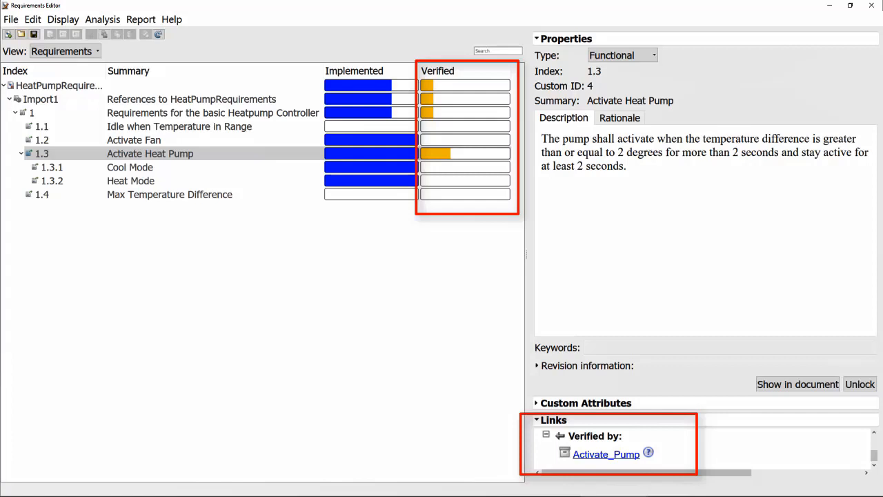
Step: Run the Activate_Pump test from requirement 1.3 Activate Heat Pump and close the test run dialog
click(445, 154)
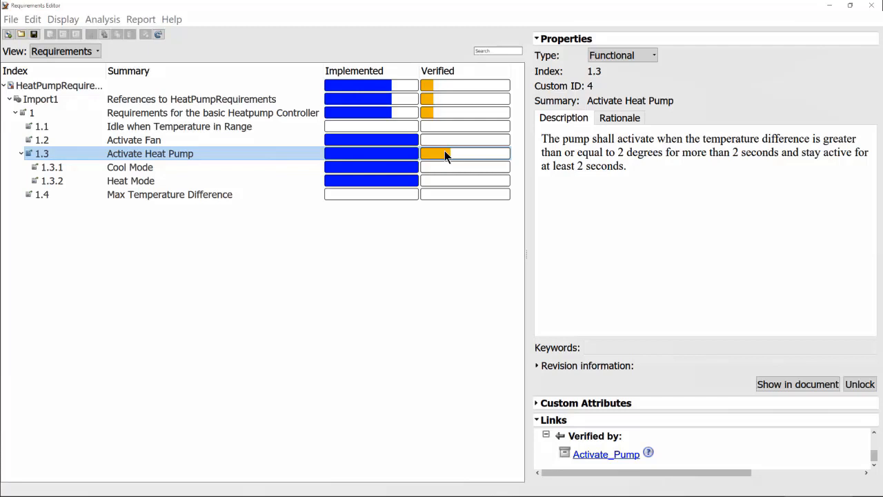
right_click(444, 150)
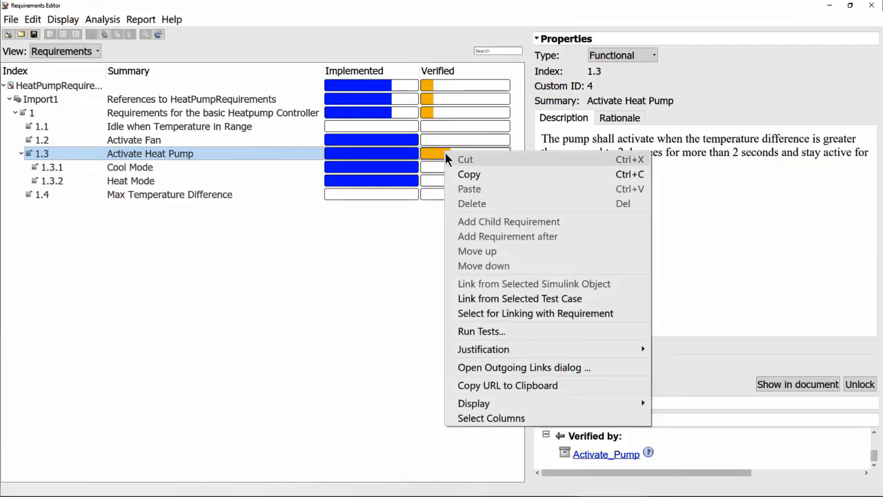
click(487, 331)
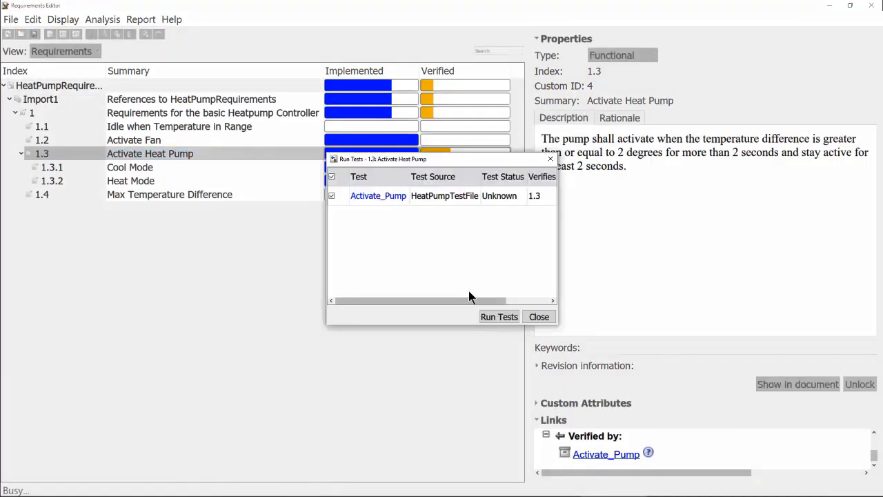
click(498, 318)
click(539, 318)
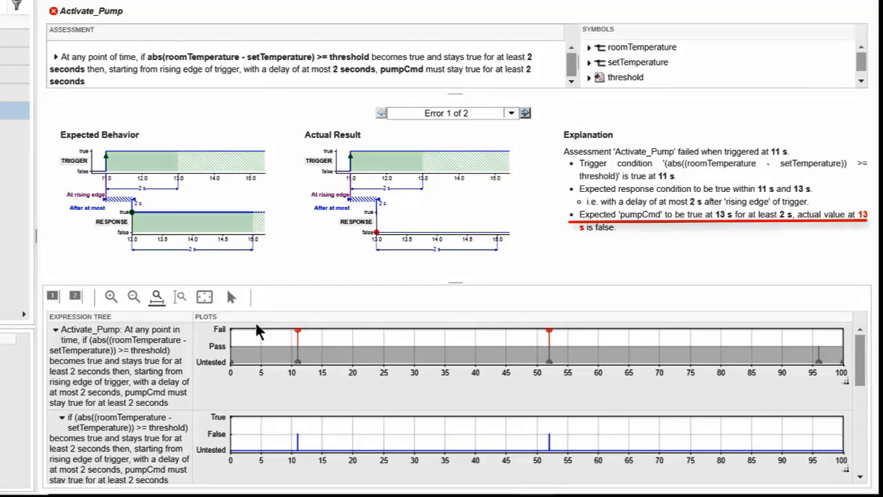
Step: Zoom the assessment result plots in time around the first failure near 11 s and examine the expression plots with two data cursors
click(156, 298)
drag(287, 343, 332, 357)
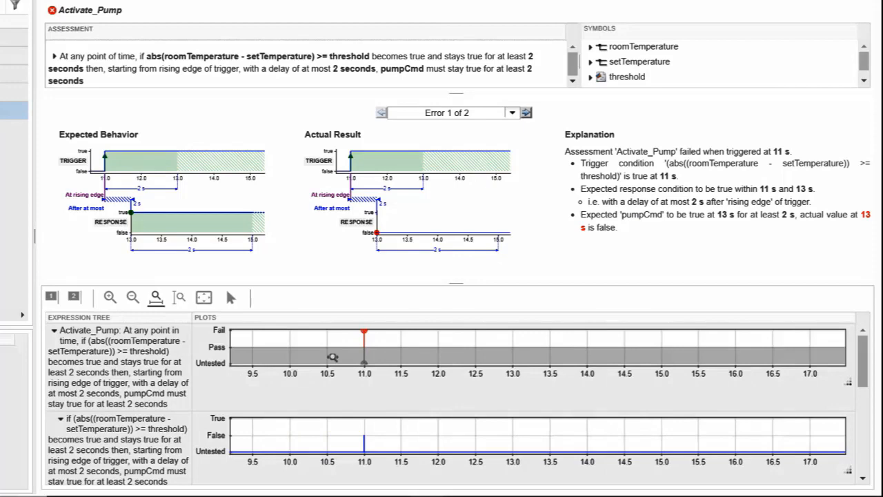
click(74, 297)
scroll(576, 365, down, 3)
scroll(568, 370, down, 3)
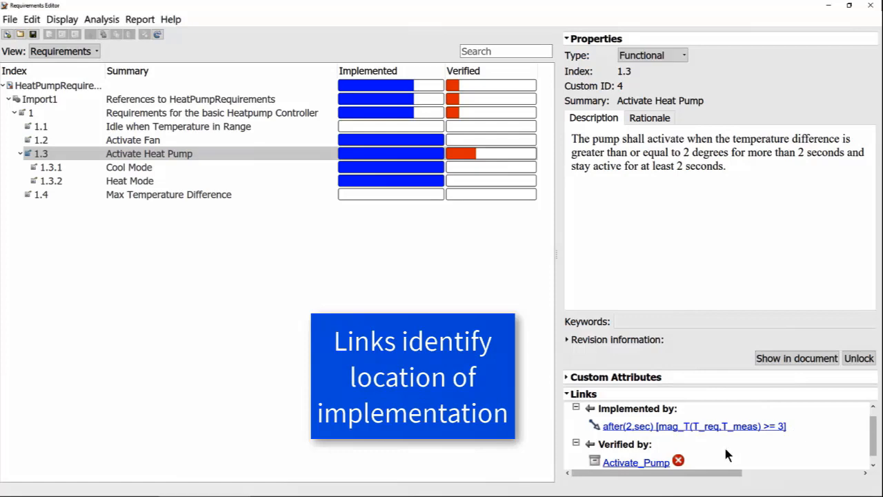
Step: Open the transition that implements the Activate Heat Pump requirement and change its condition to mag_T(T_req,T_meas) >= 2
click(688, 426)
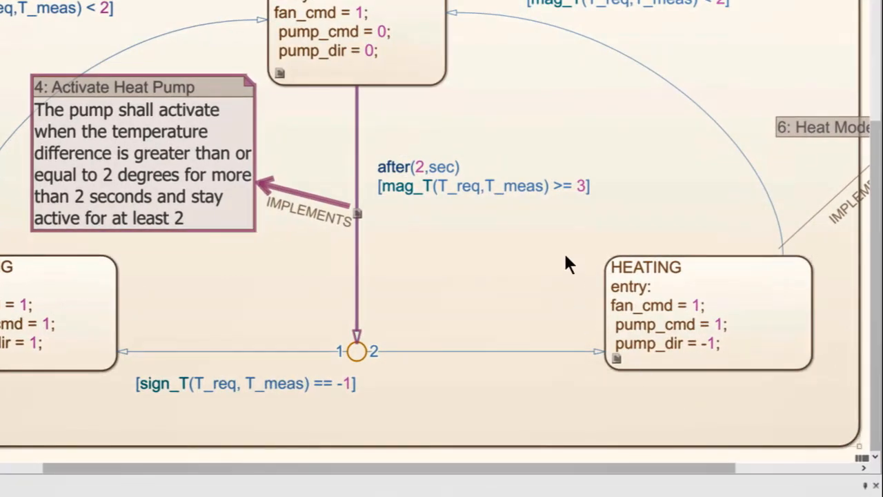
click(584, 185)
key(BackSpace)
text(2)
click(576, 231)
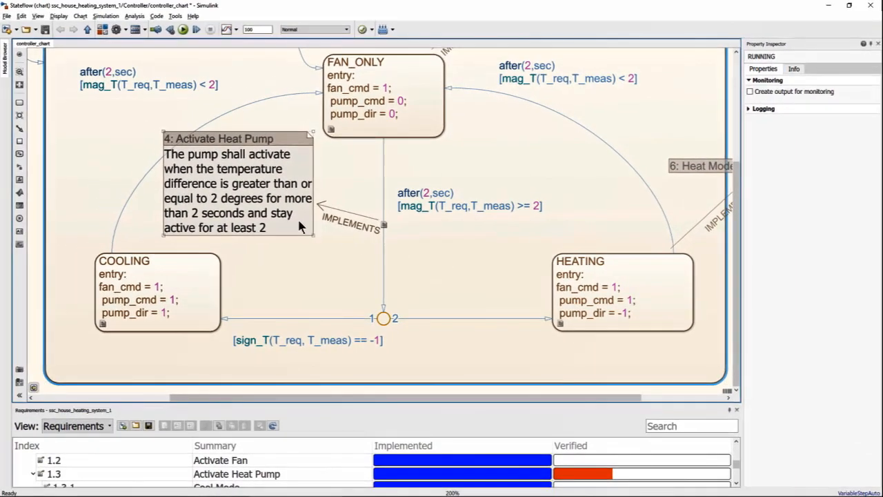
Step: Open the Activate_Pump test from the Activate Heat Pump requirement, rerun it, and return to the requirement through the assessment's link
click(301, 226)
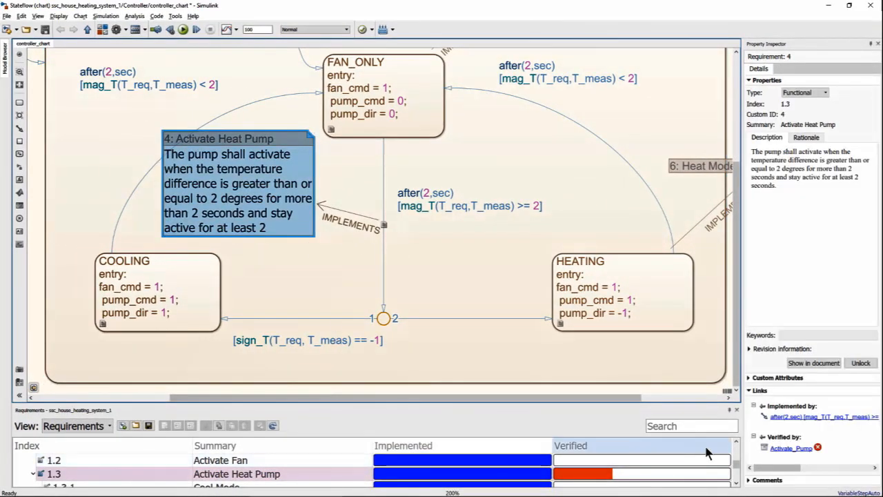
click(791, 449)
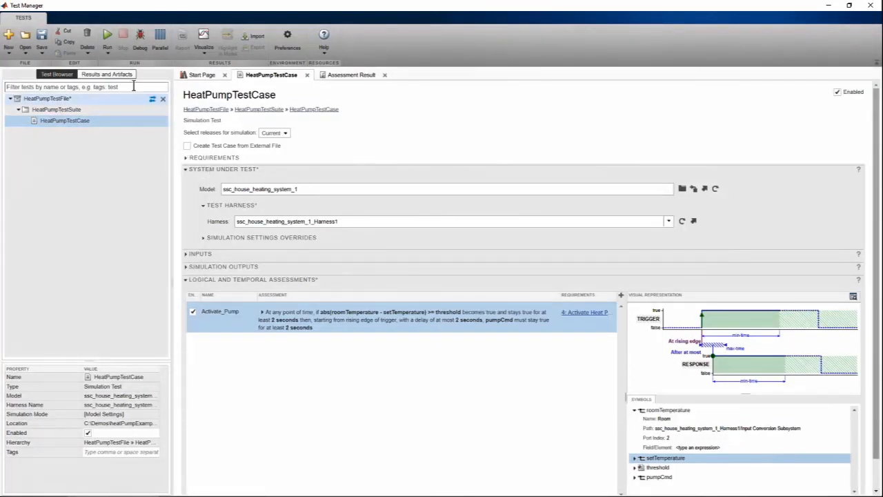
click(107, 38)
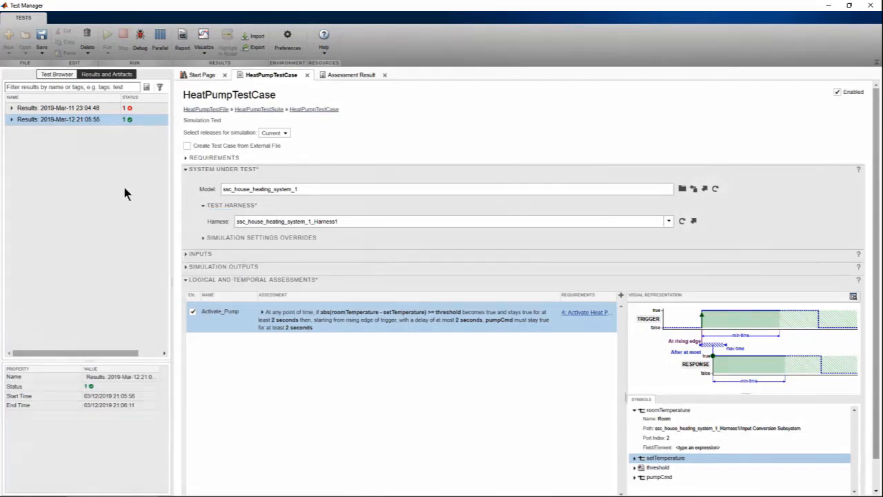
click(582, 314)
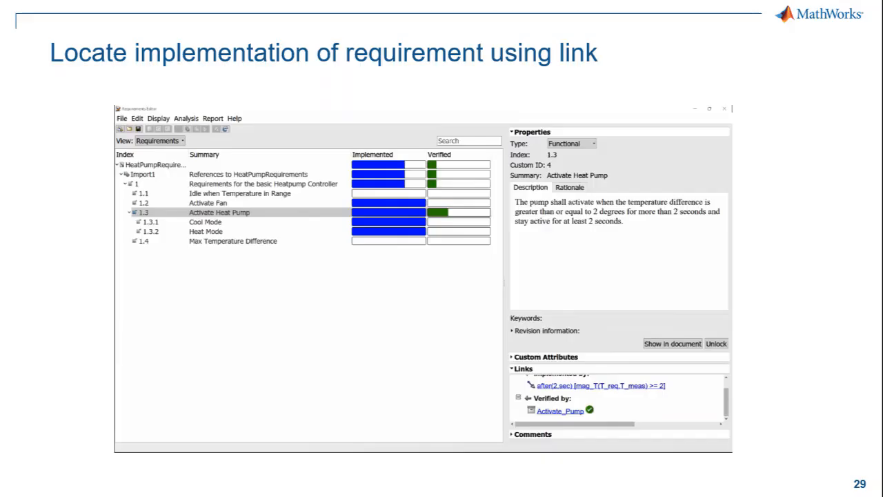
key(Right)
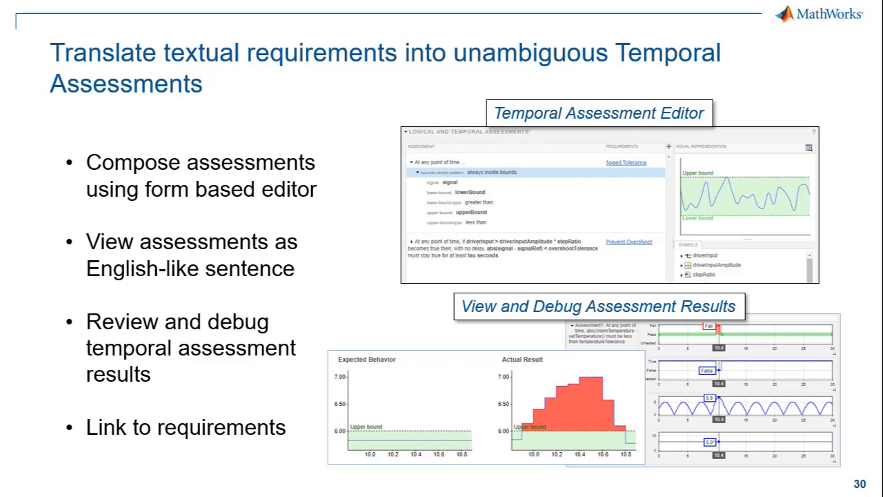